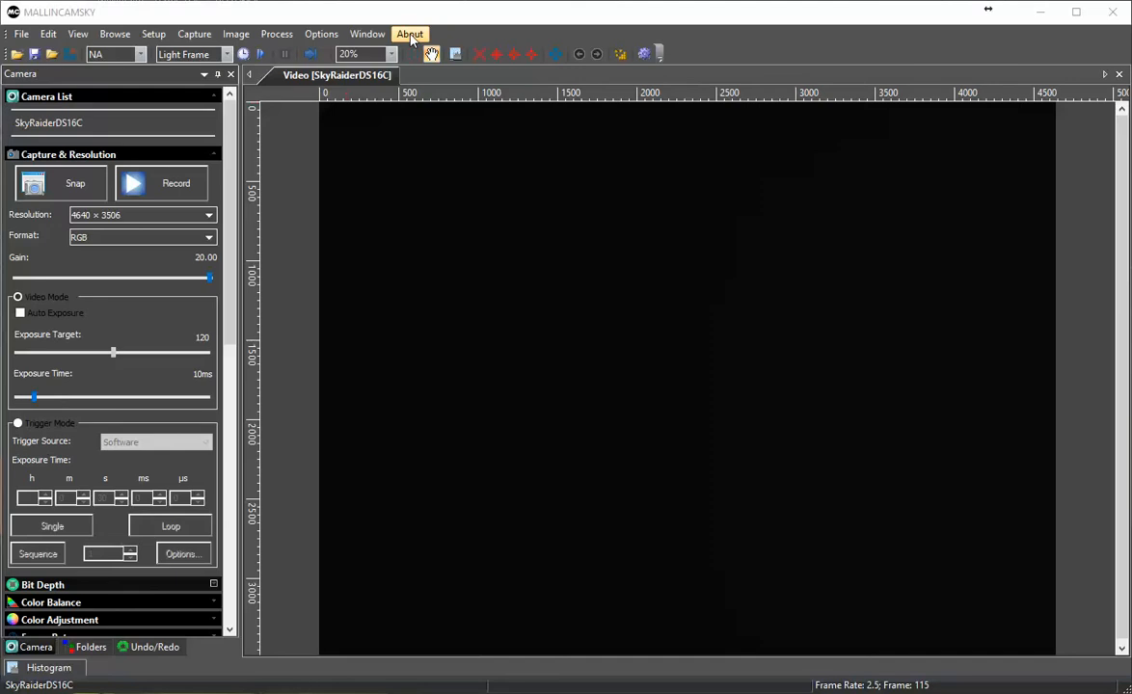
- Check the program's version and build information
left_click(410, 34)
left_click(430, 50)
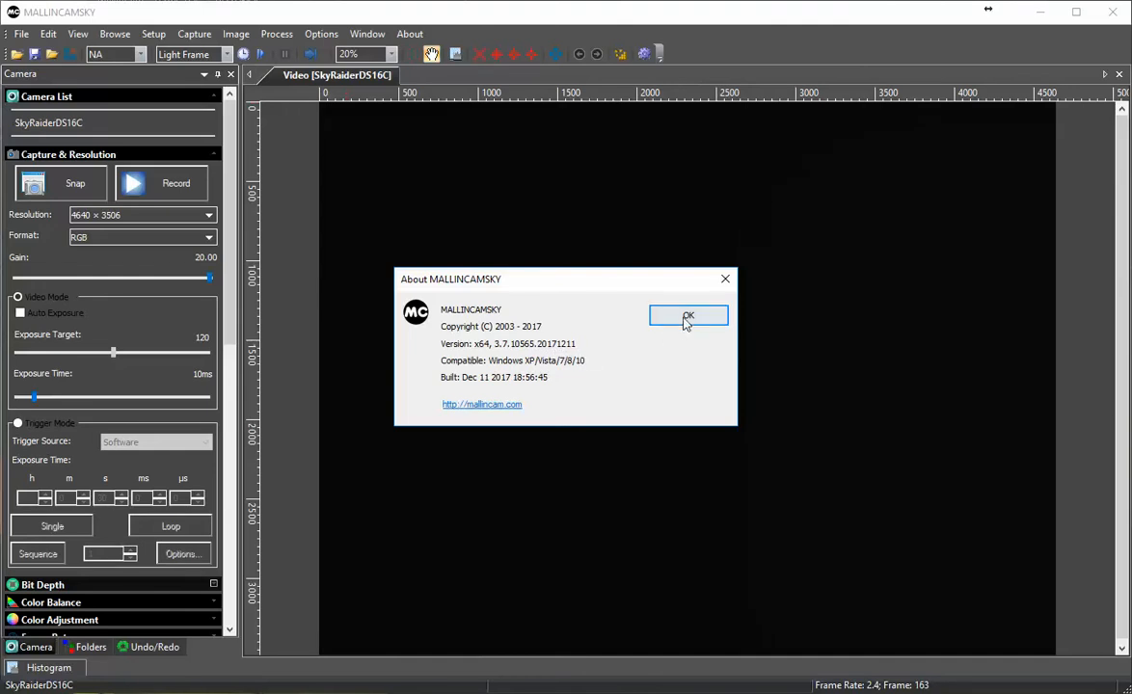
left_click(687, 316)
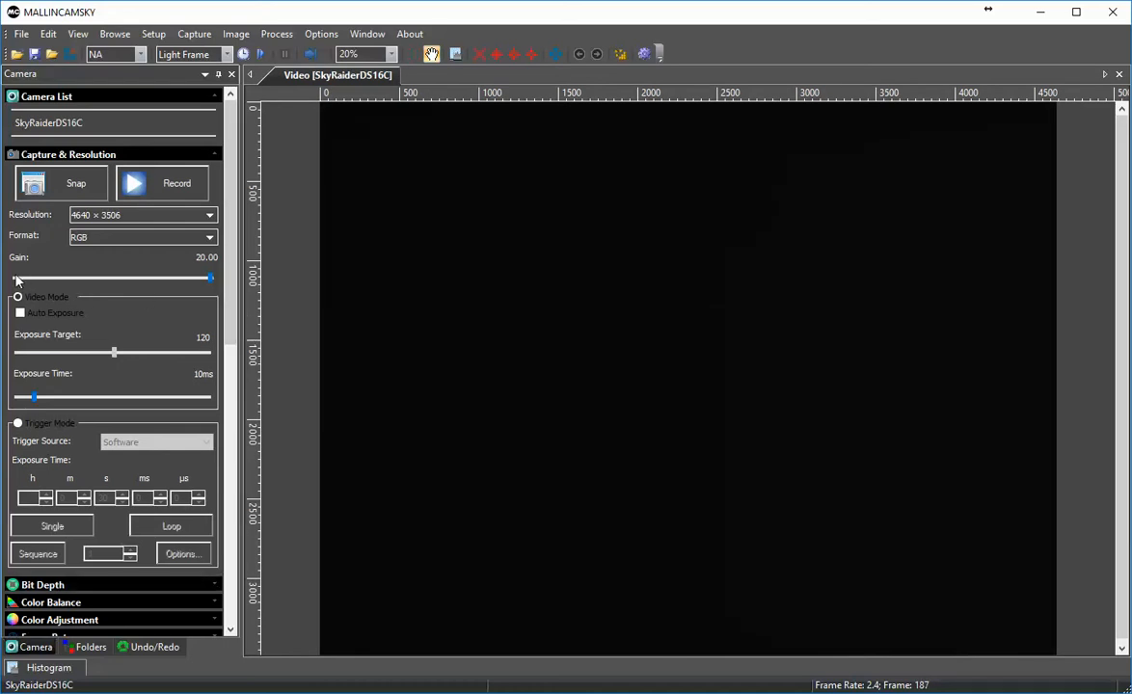
- Keep the gain at its maximum of 20.00 and switch the camera from video mode to trigger mode
left_click_drag(212, 283, 211, 283)
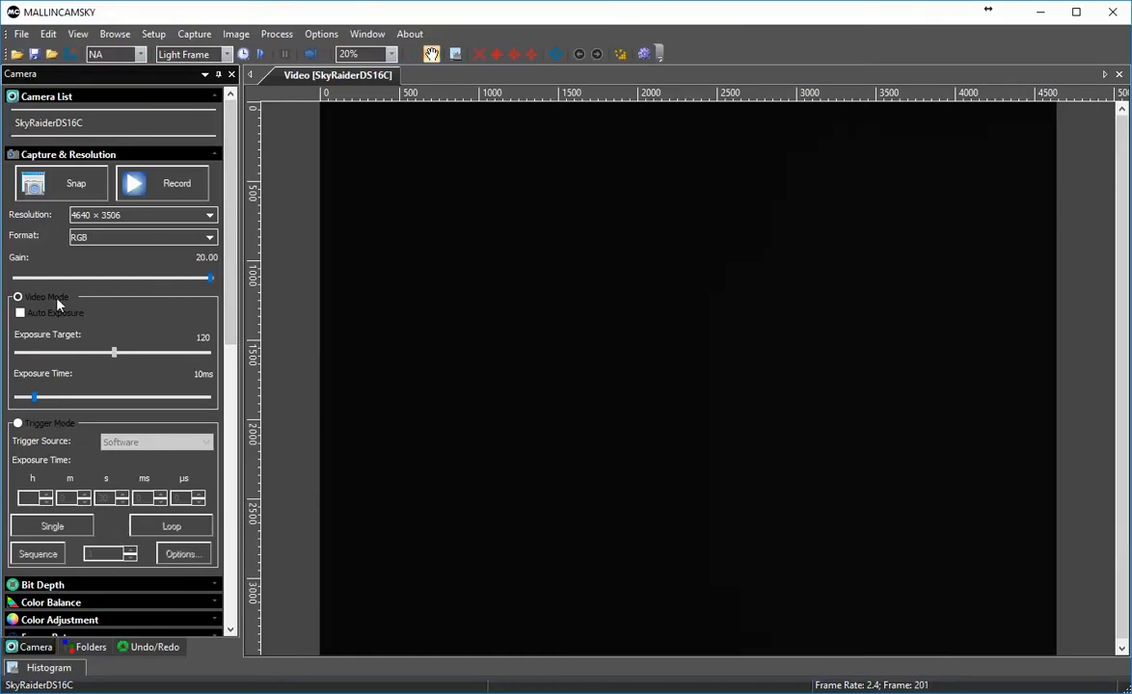
left_click(21, 426)
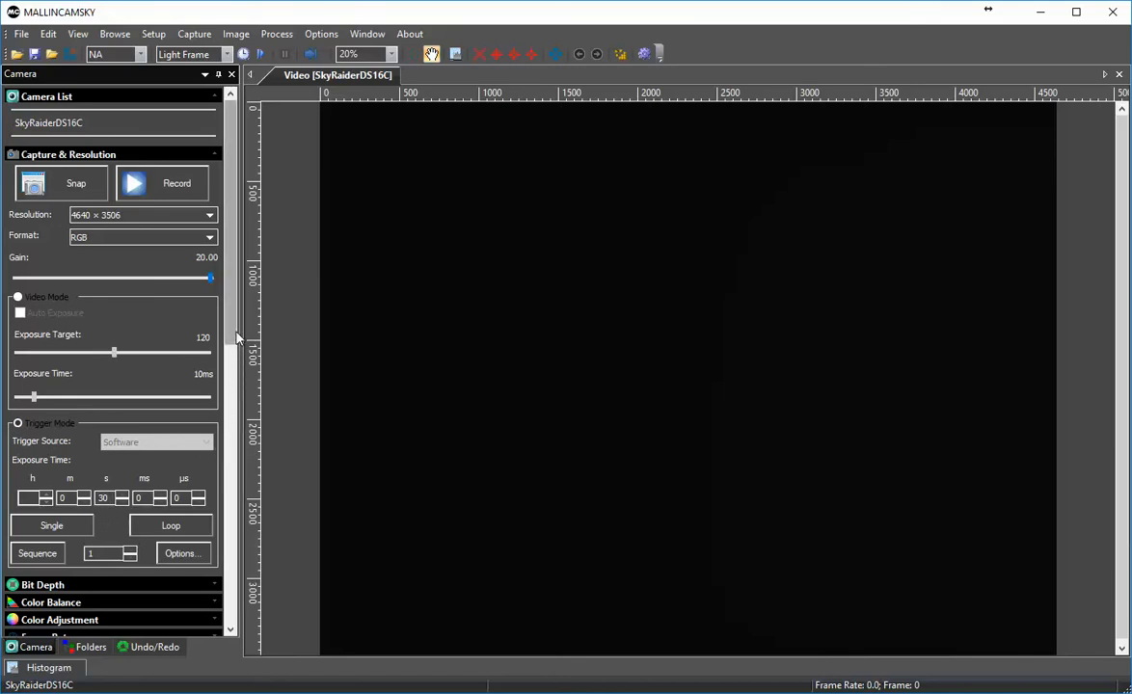
- Check the bit depth setting and reset the red, green and blue color balance to defaults
left_click_drag(236, 338, 241, 424)
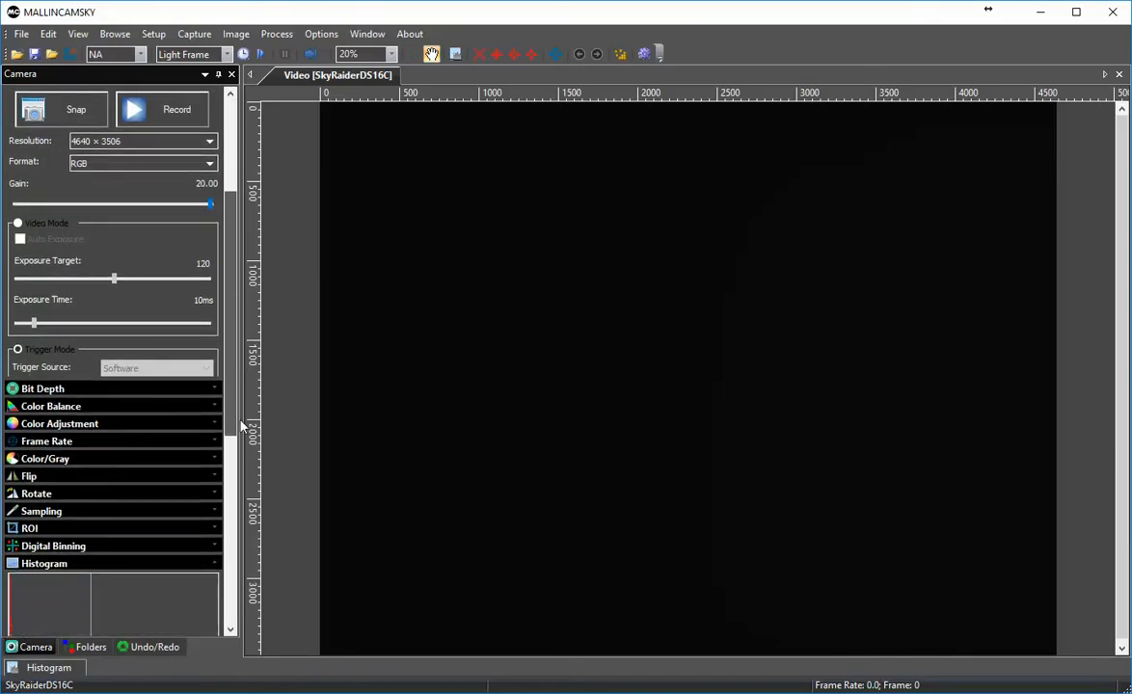
left_click(21, 387)
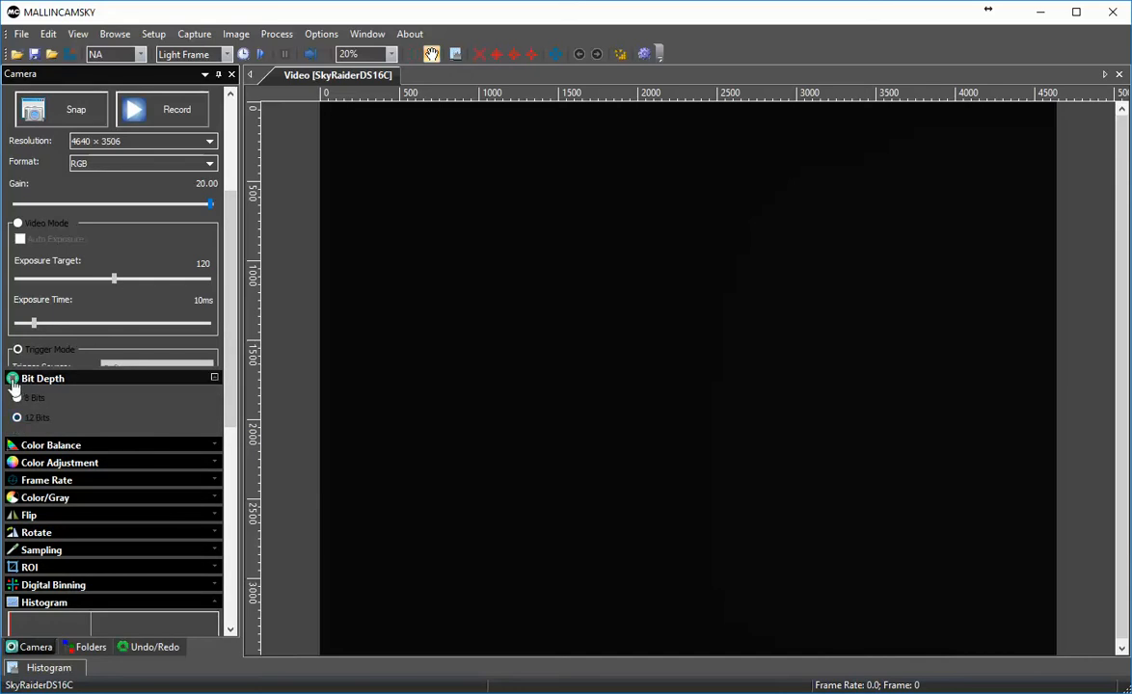
left_click(14, 384)
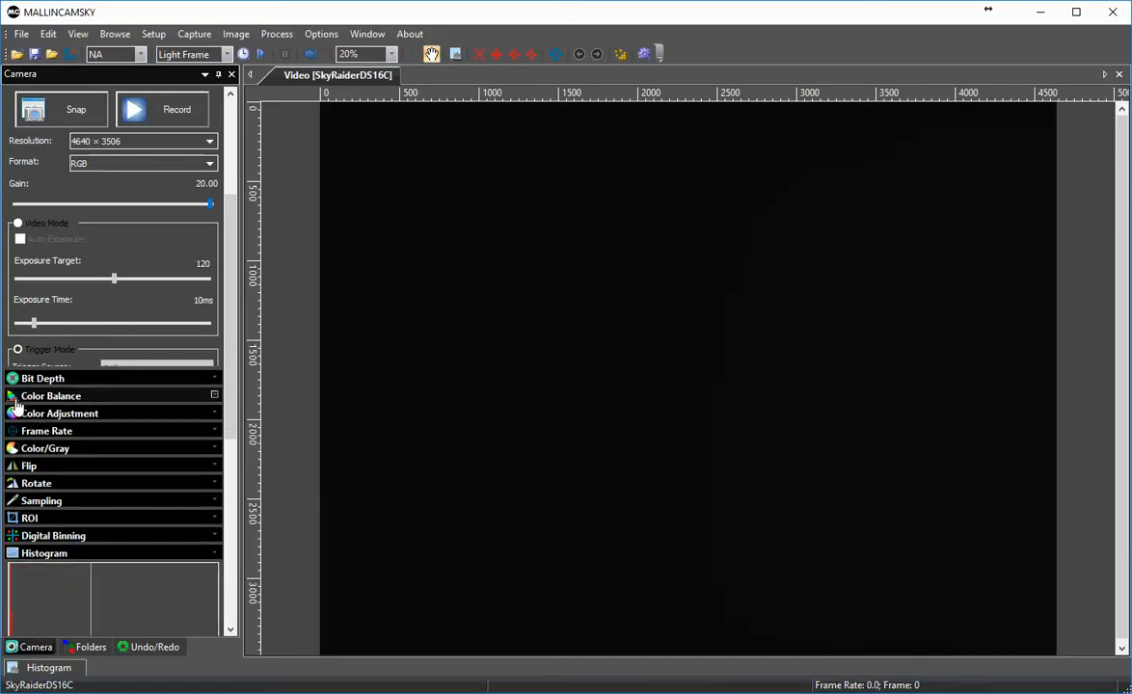
left_click(13, 399)
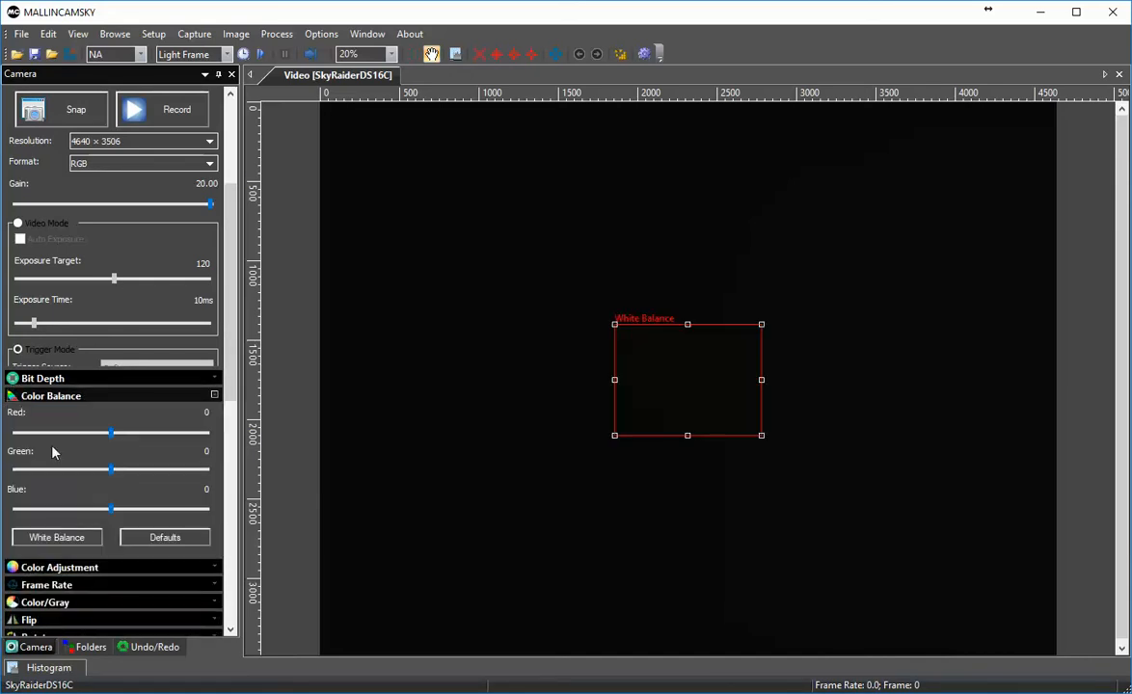
left_click(157, 538)
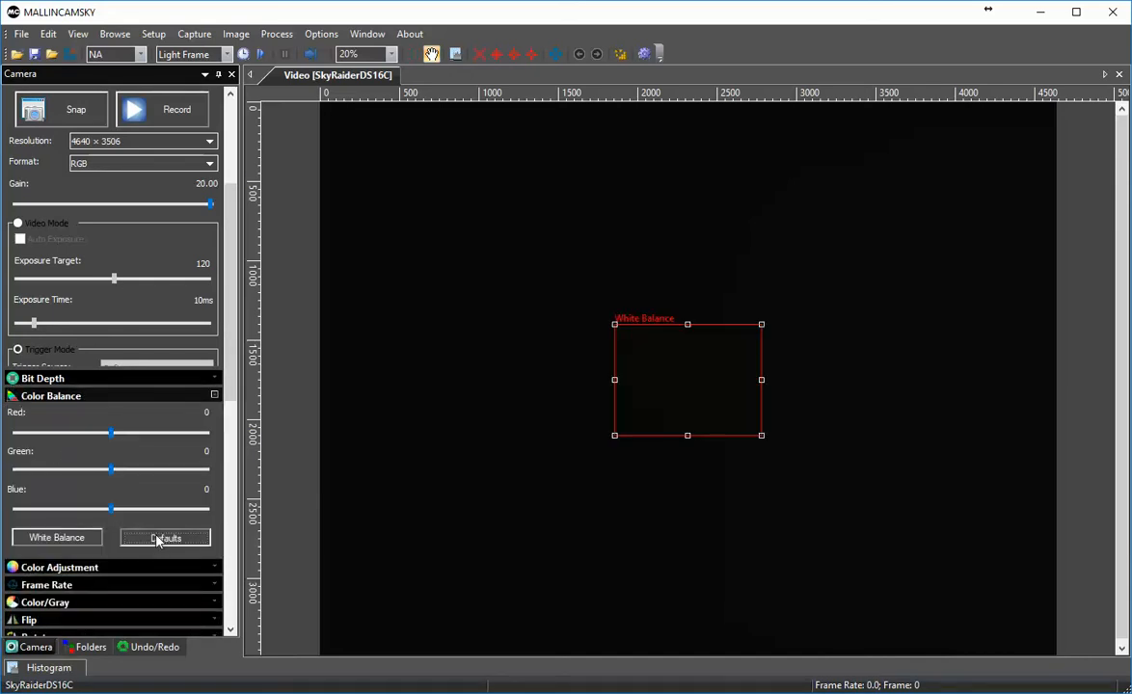
left_click(14, 399)
- Review the color adjustment, frame rate, color/gray and digital binning settings, and collapse the histogram section to reach Dark Field Correction
left_click(14, 414)
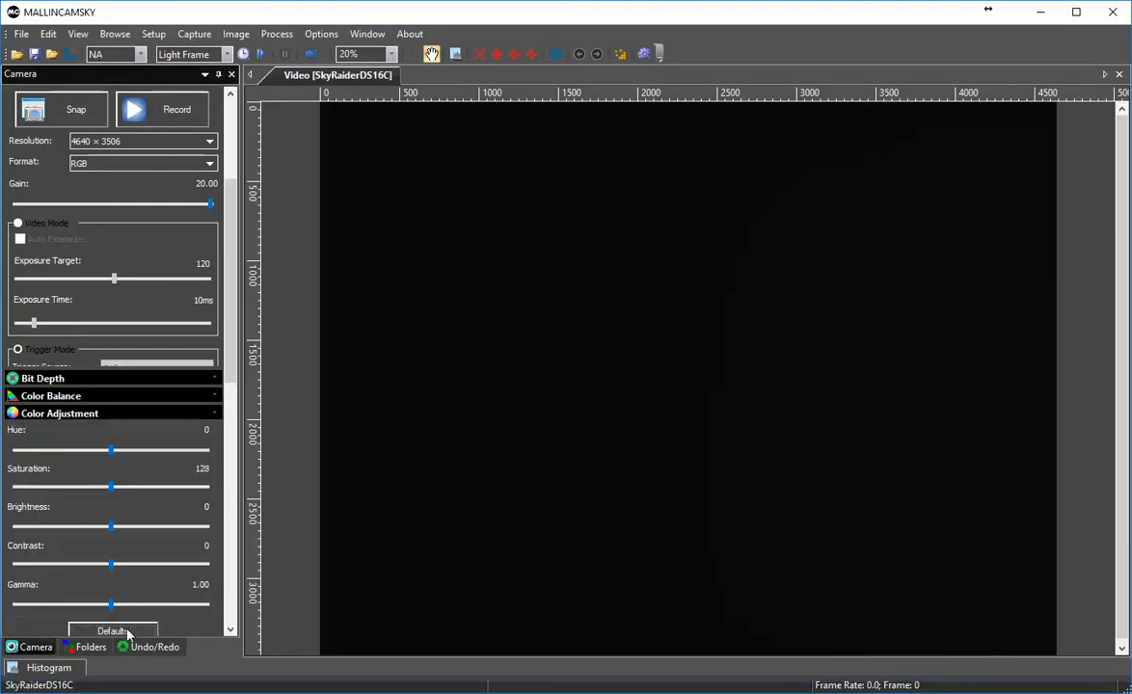
left_click(14, 415)
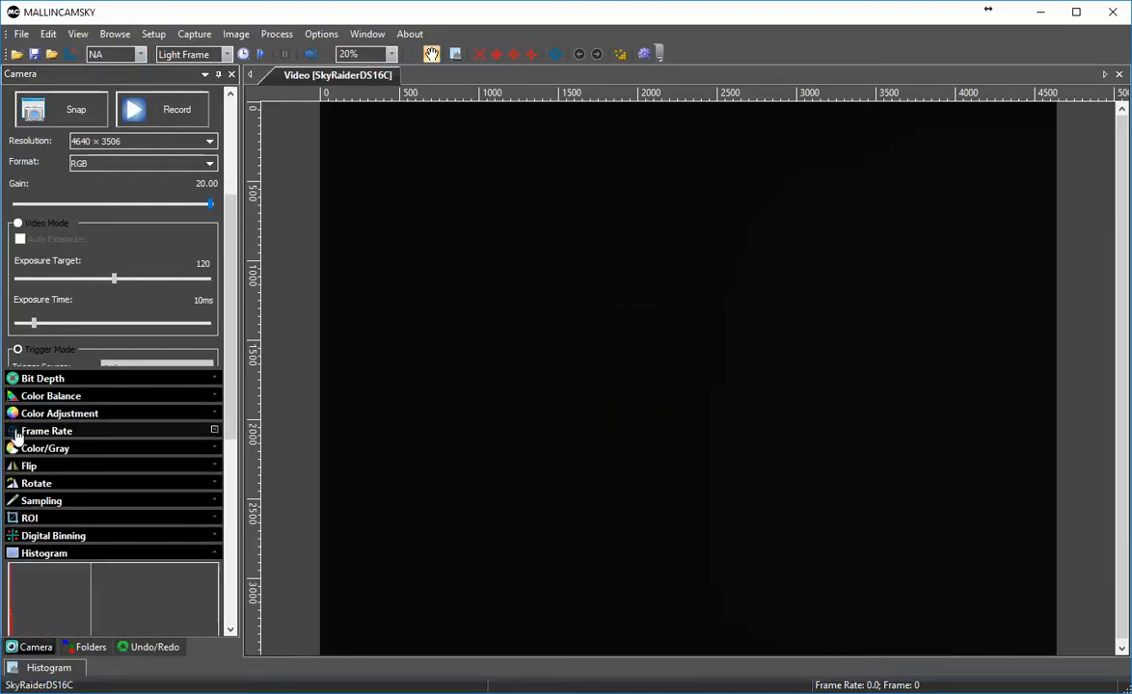
left_click(16, 435)
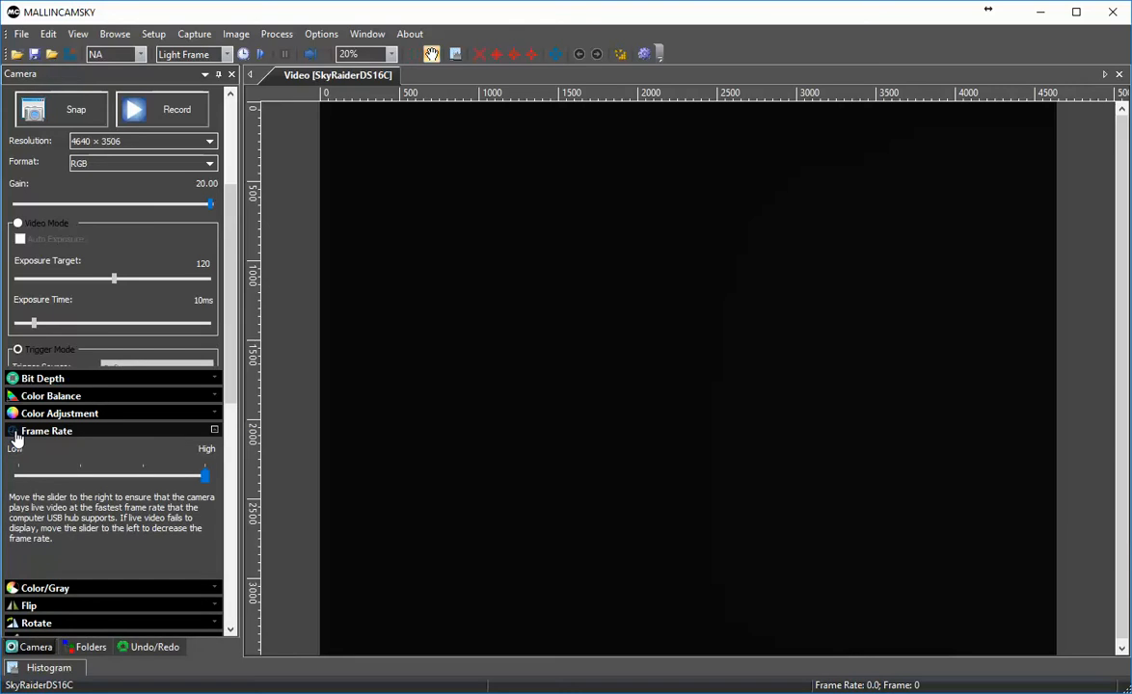
left_click(15, 435)
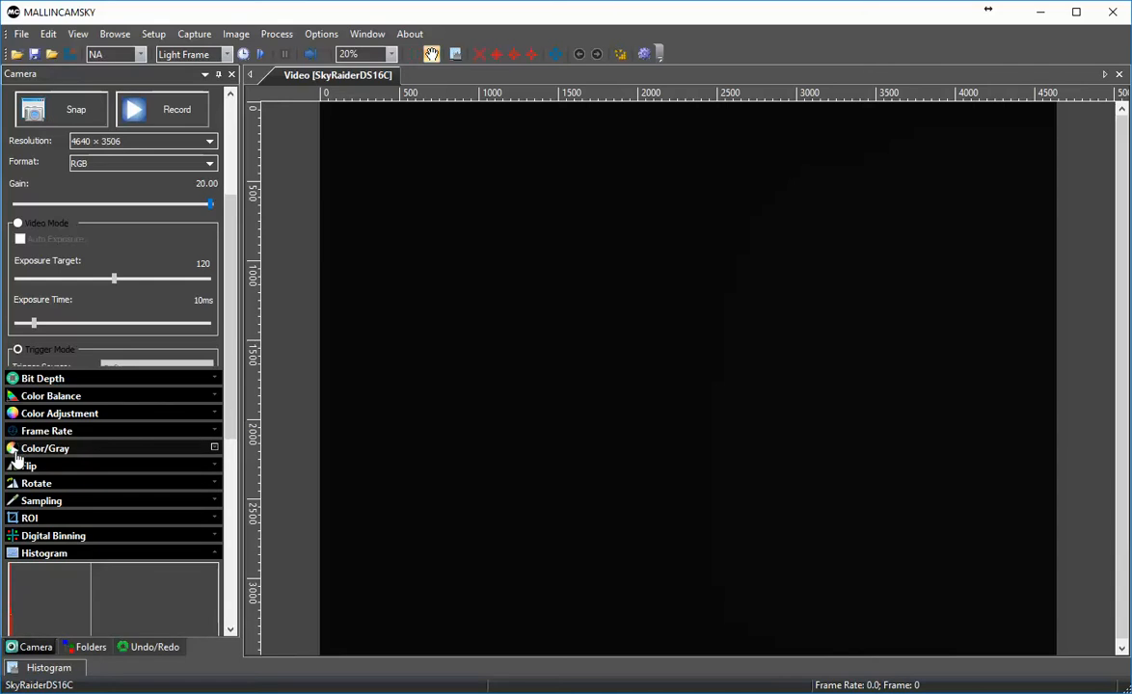
left_click(12, 452)
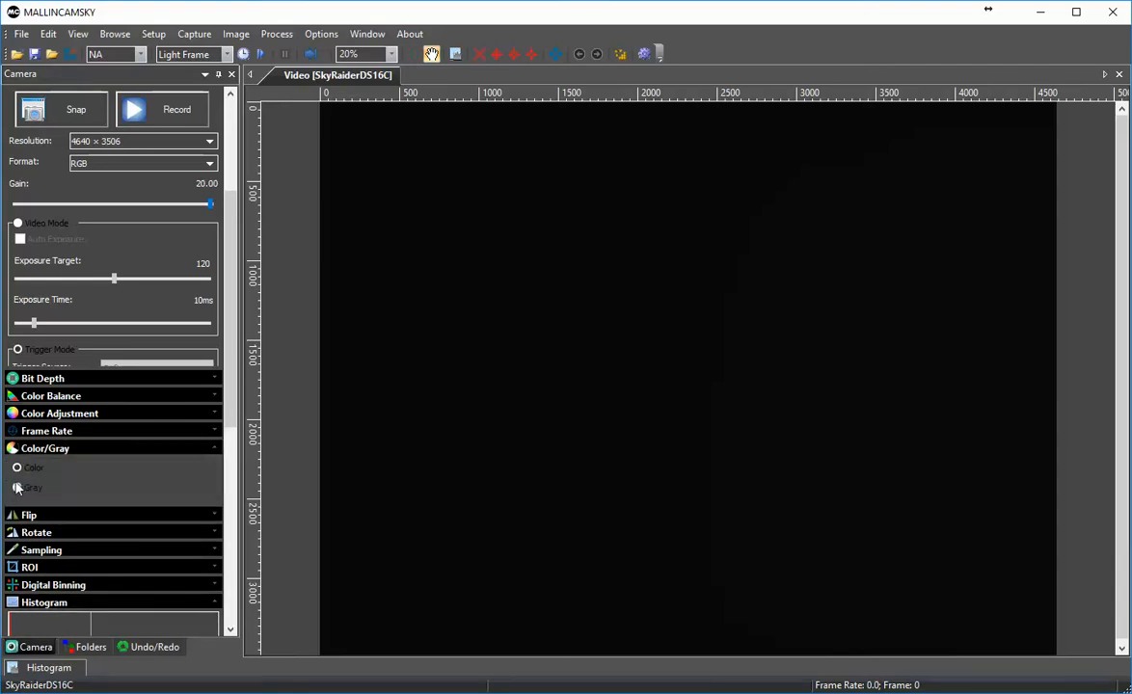
left_click(13, 448)
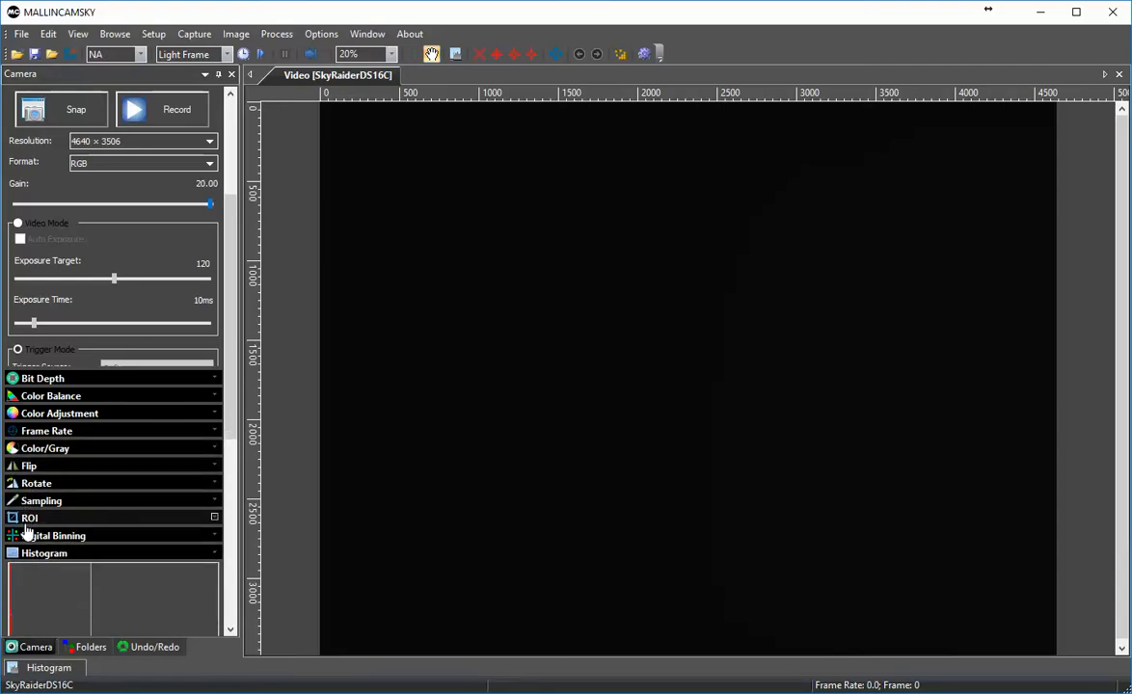
left_click(26, 537)
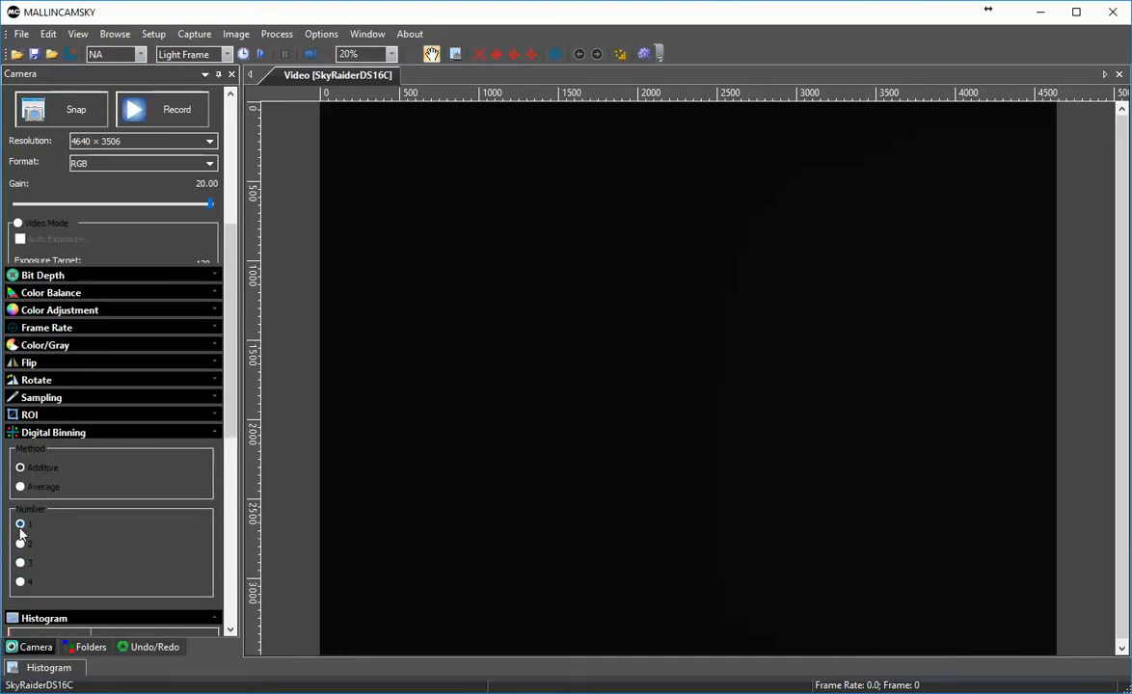
left_click(11, 437)
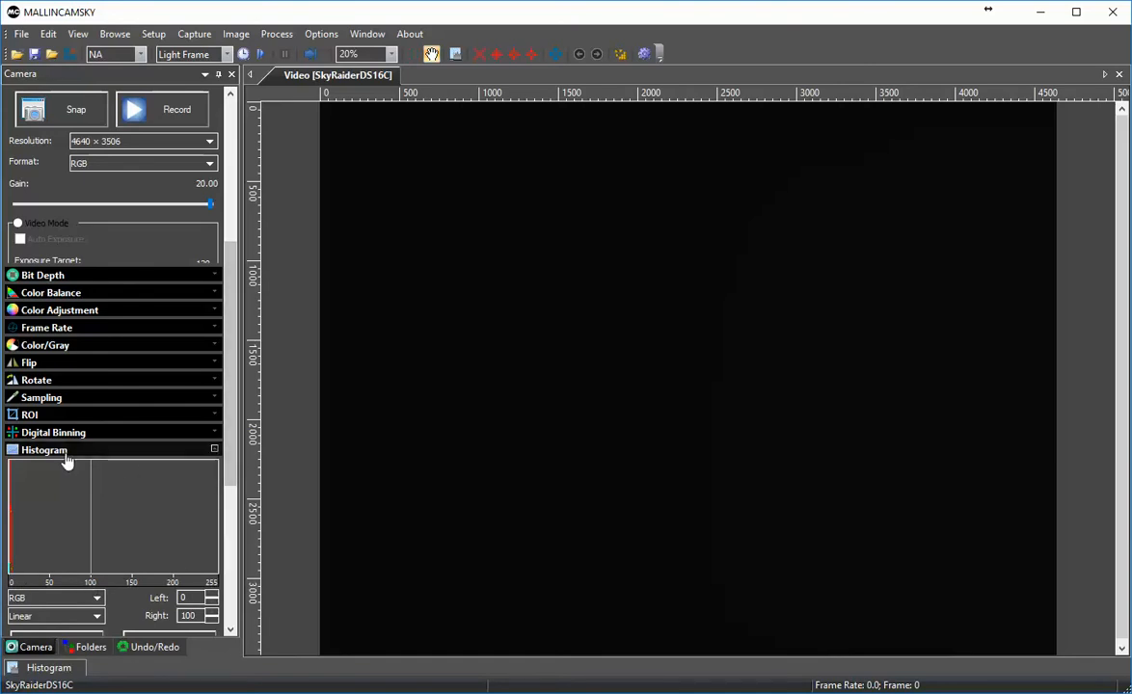
left_click(10, 452)
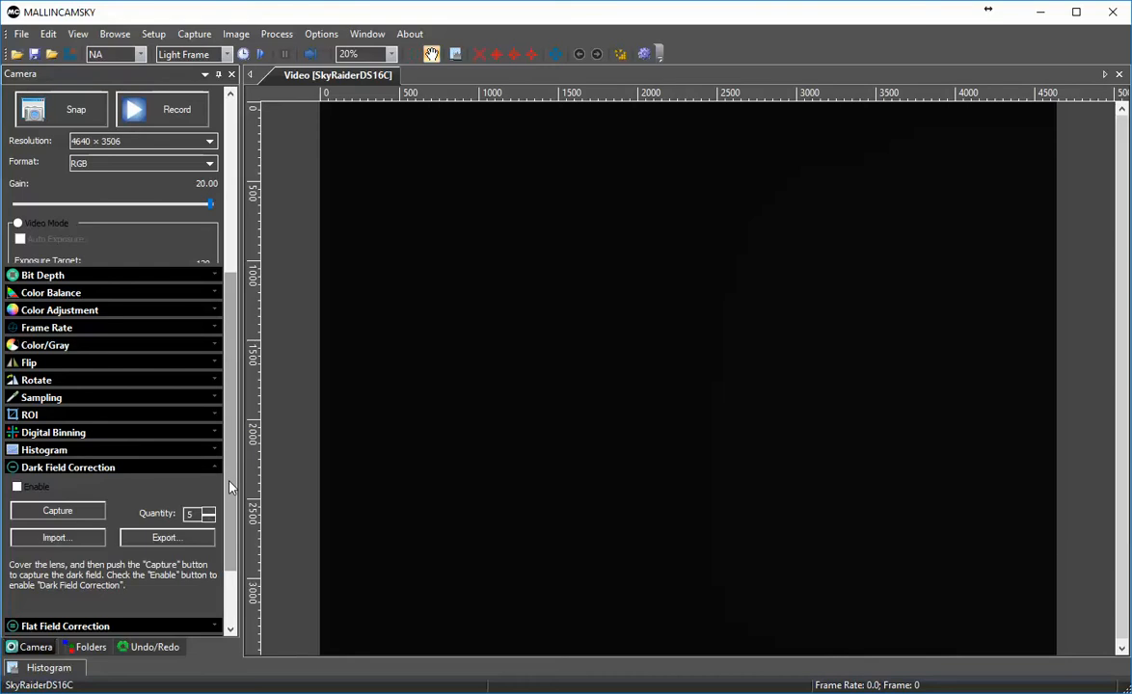
- Start looping 30-second trigger exposures and capture a dark field with a quantity of 5
left_click_drag(230, 487, 245, 308)
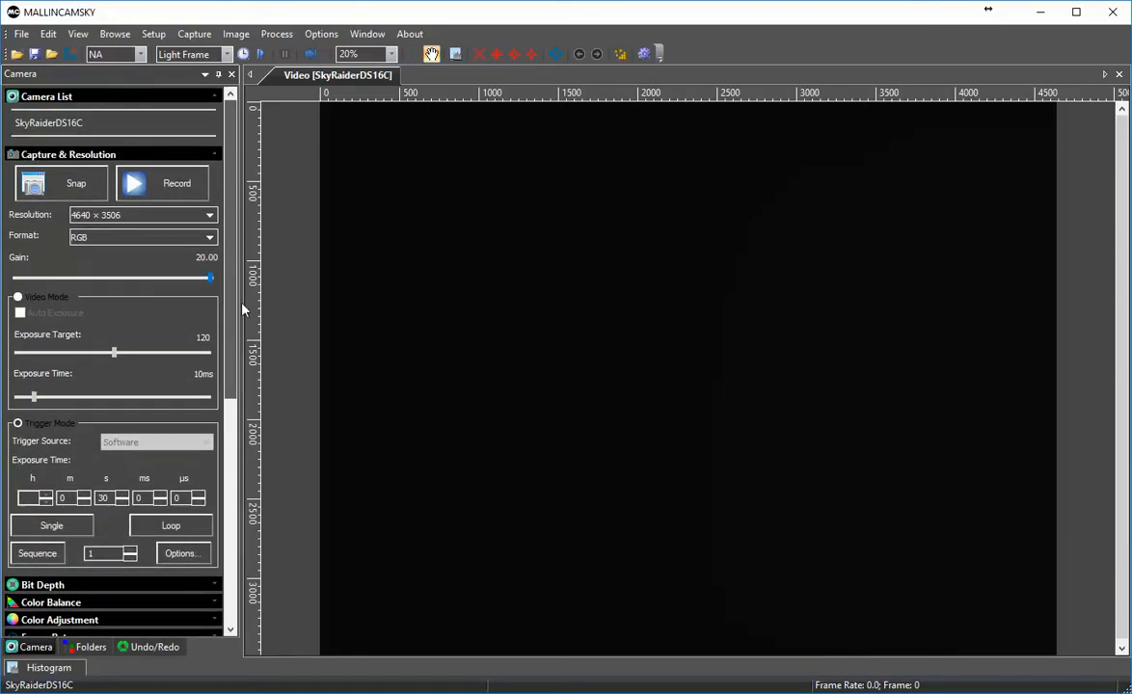
left_click(161, 527)
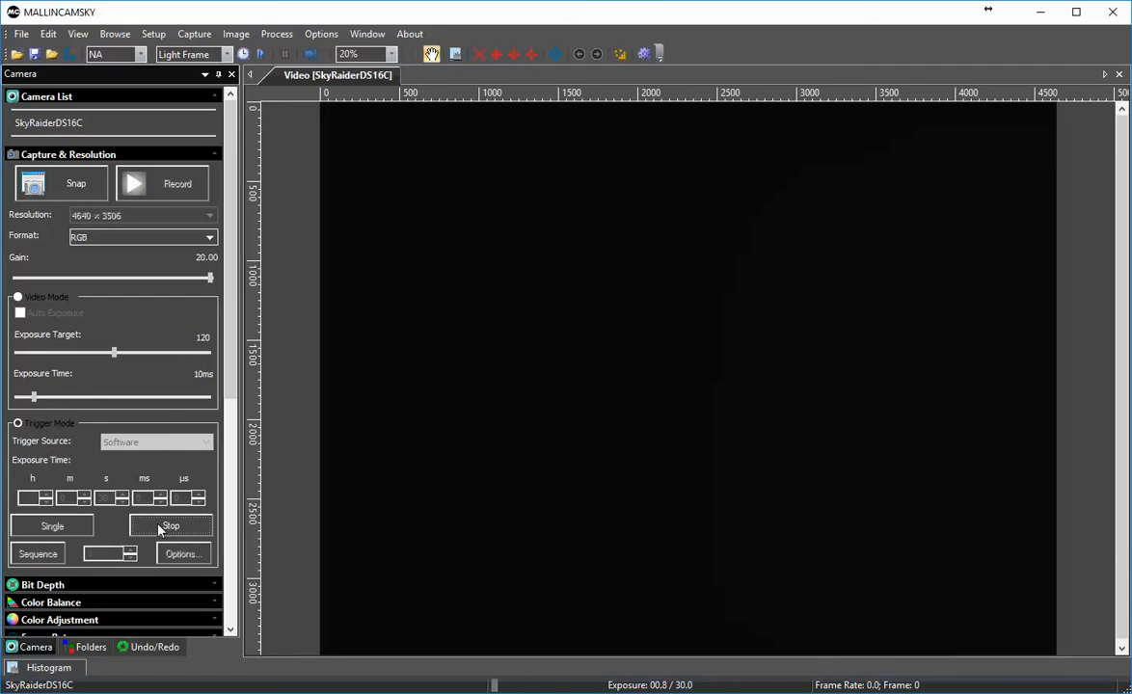
left_click_drag(229, 298, 236, 562)
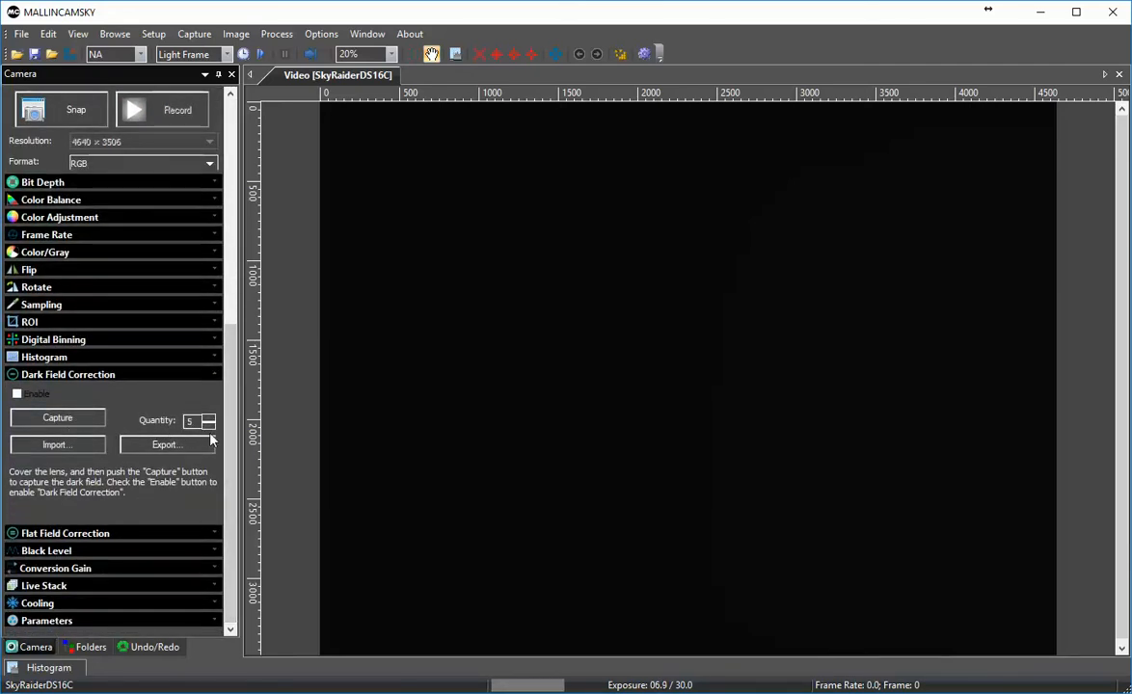
left_click(58, 418)
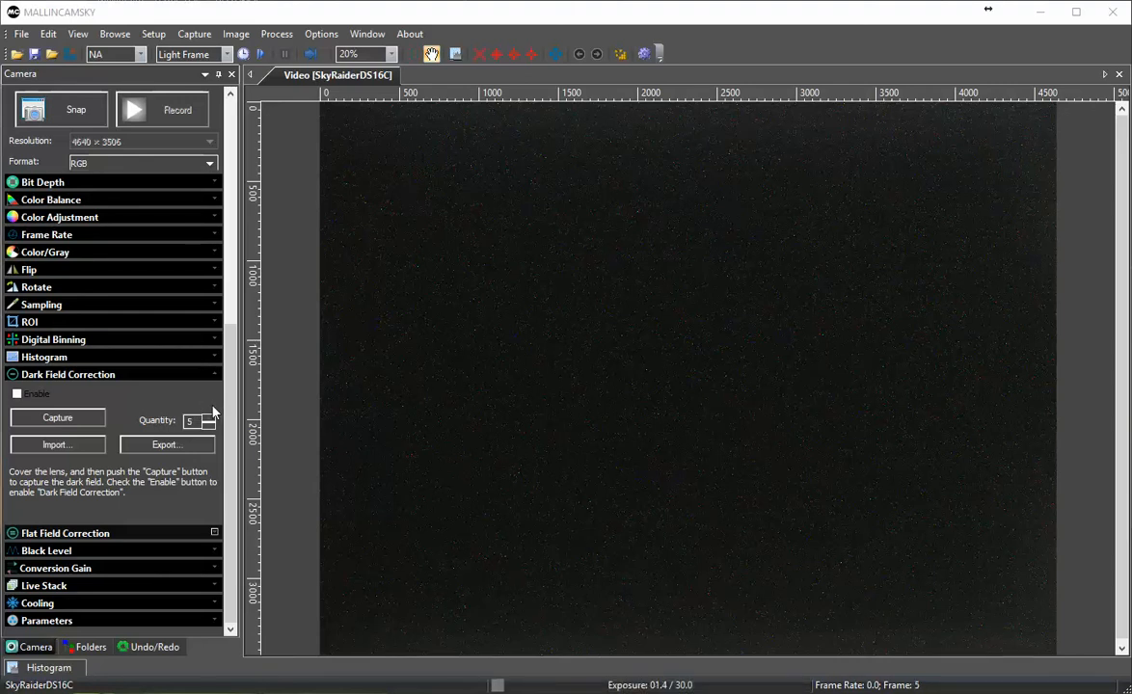
- Export the captured dark field to the Desktop as a bitmap file named "E30 G20 H0-100 5"
left_click(166, 445)
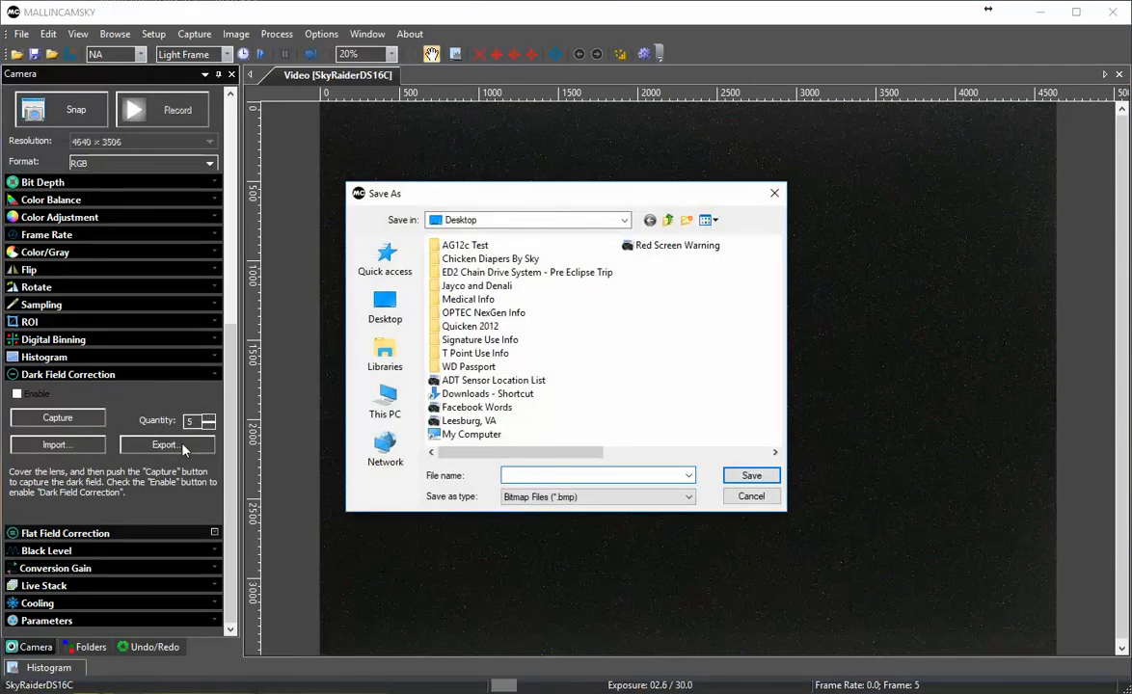
left_click(389, 305)
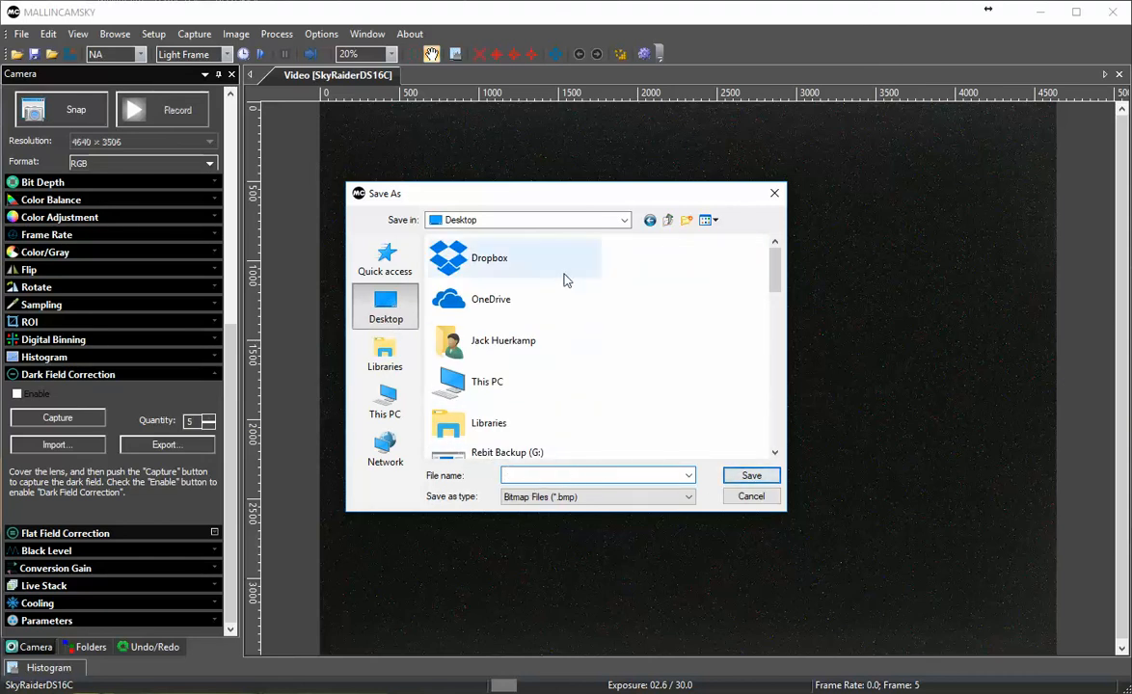
left_click_drag(579, 200, 0, 199)
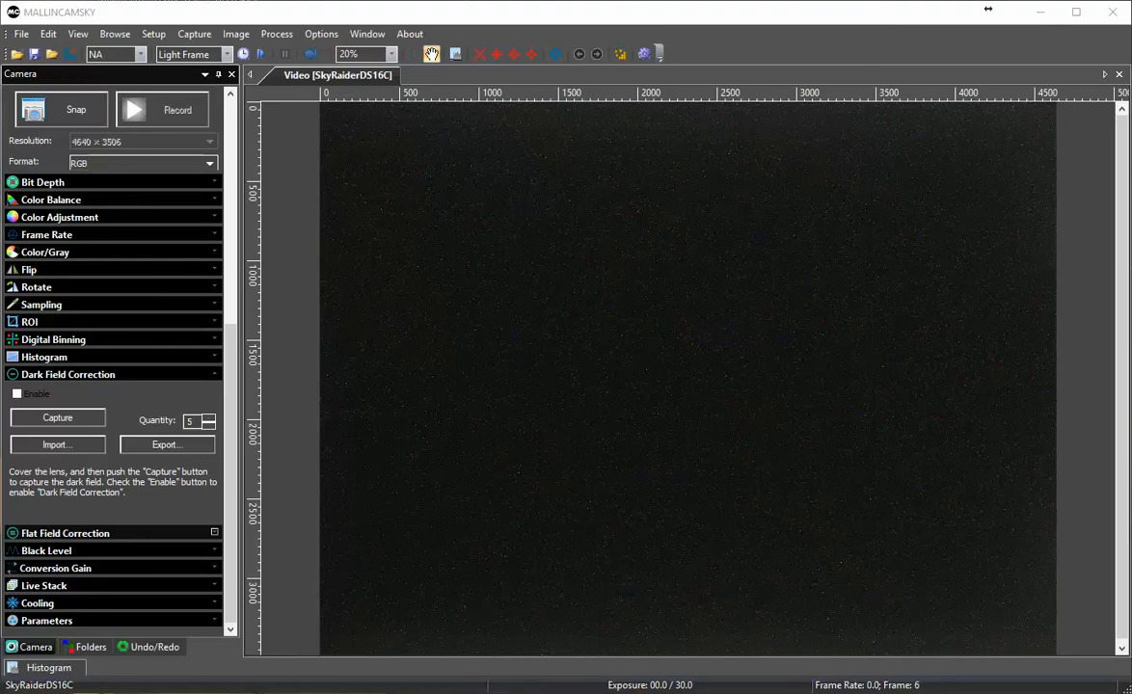
left_click_drag(0, 256, 527, 255)
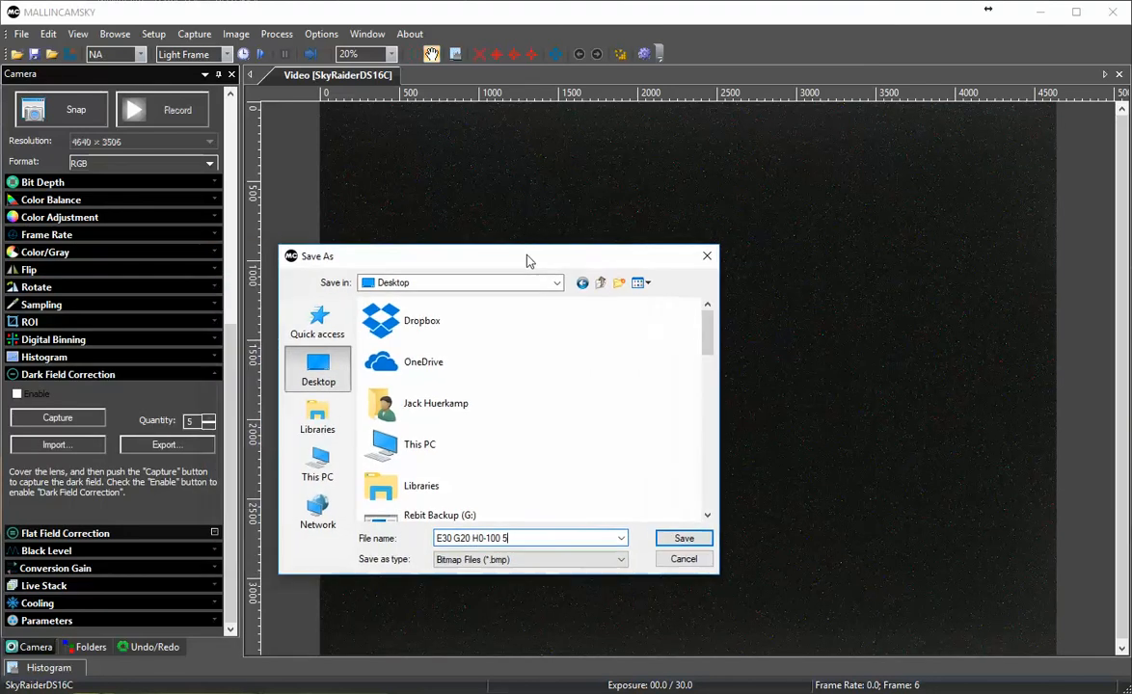
left_click(664, 545)
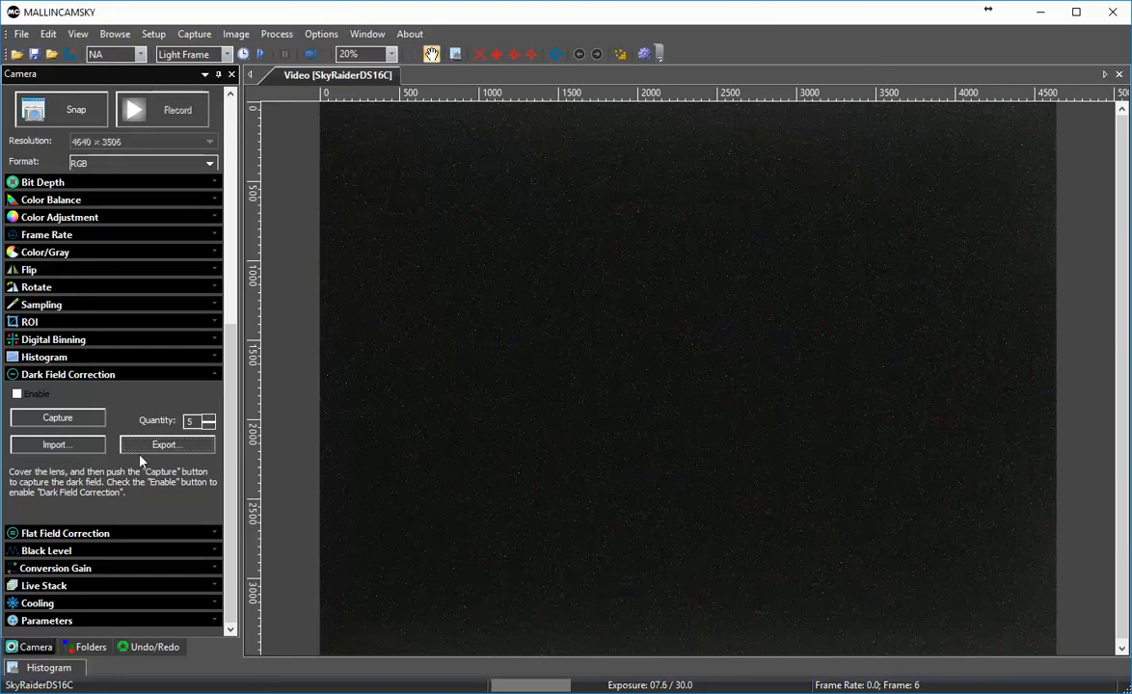
- Enable dark field correction for the running exposures, then stop the exposure loop
left_click(16, 394)
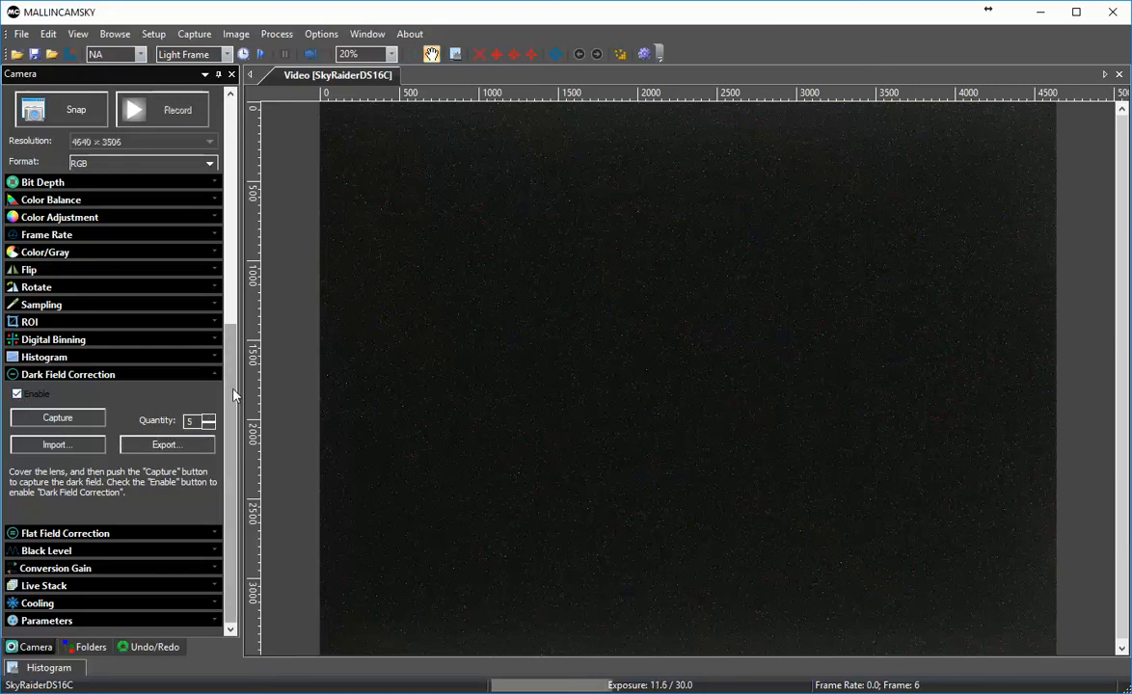
left_click_drag(232, 400, 236, 187)
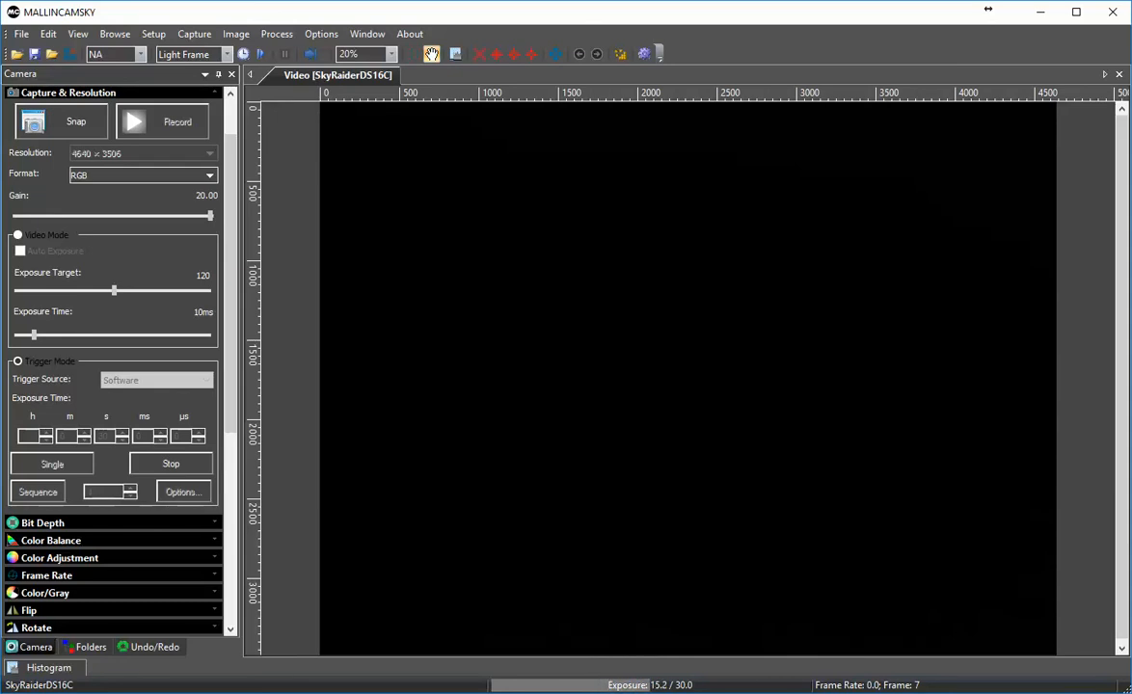
left_click(169, 464)
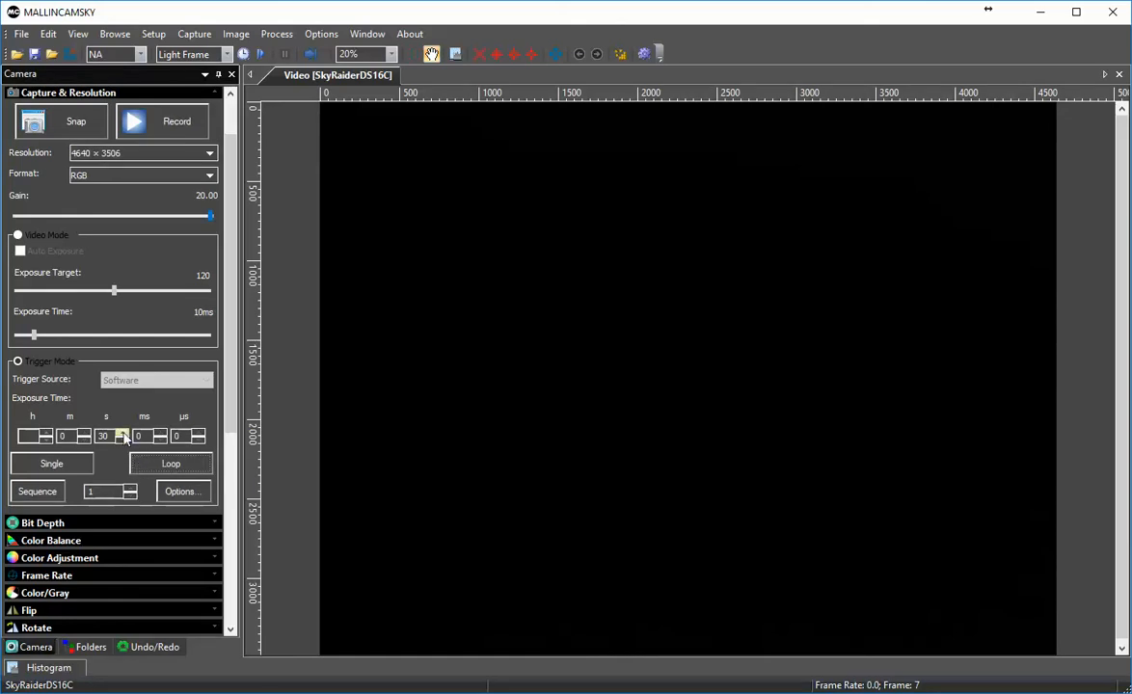
- Set the trigger exposure time to 1 minute 0 seconds and start the exposure loop
left_click(83, 432)
left_click(122, 441)
left_click(122, 440)
left_click(122, 440)
left_click(170, 464)
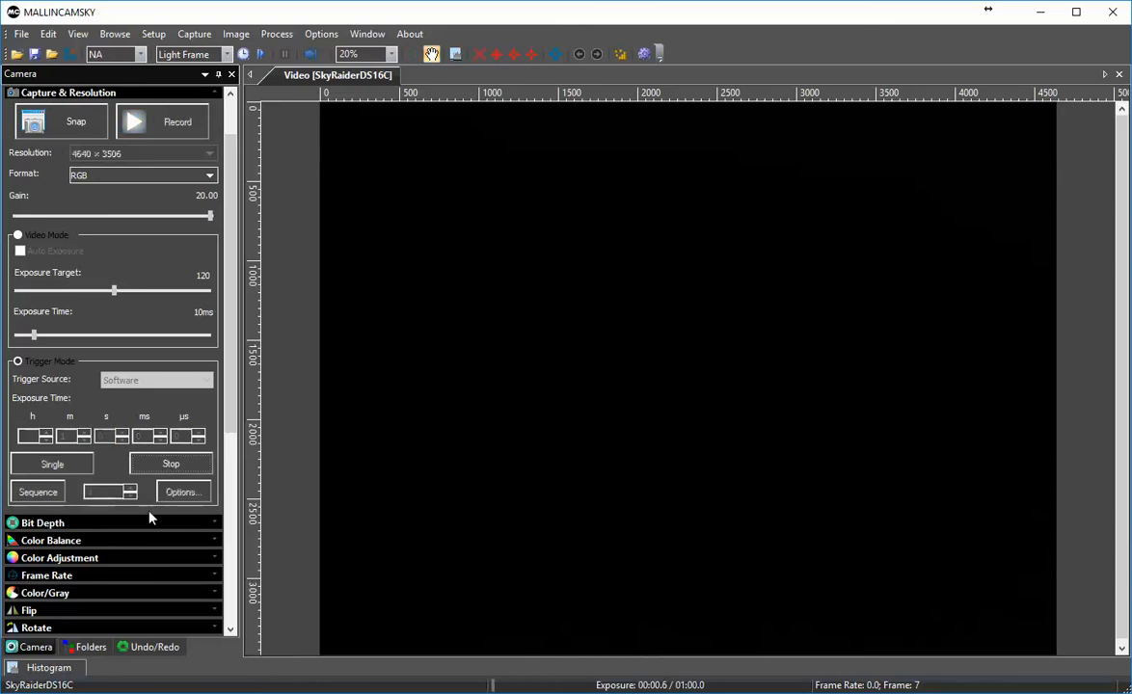
- Stop the running loop and restart it with a trigger exposure time of 0 minutes 30 seconds
left_click_drag(233, 421, 250, 586)
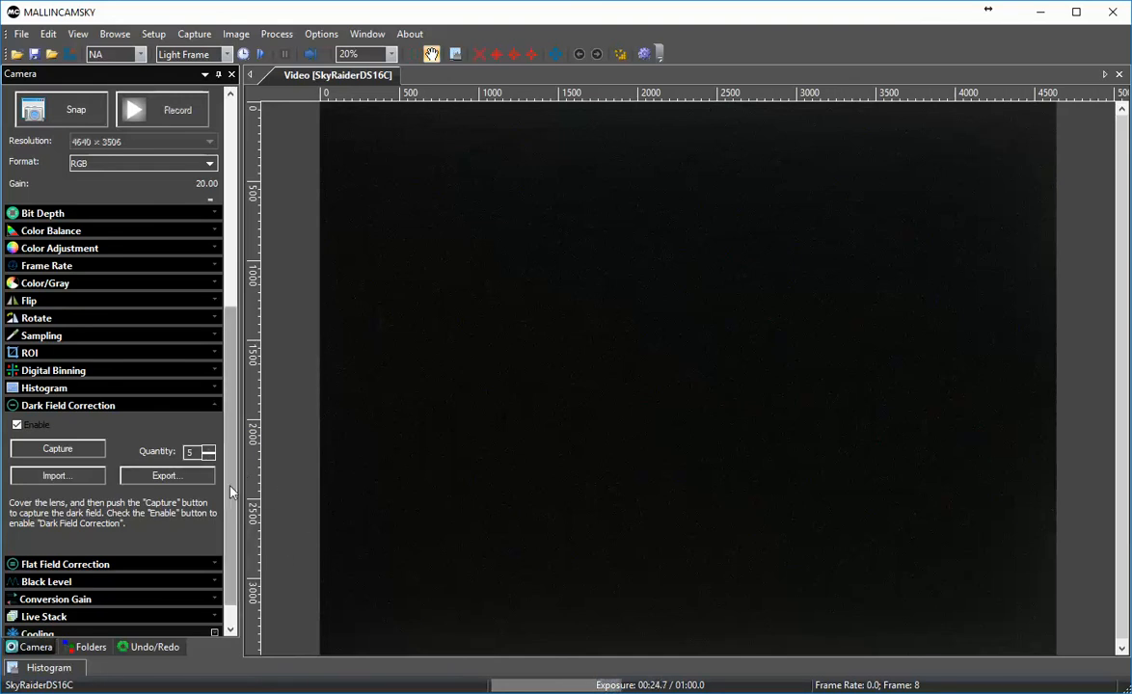
scroll(211, 445, "up", 10)
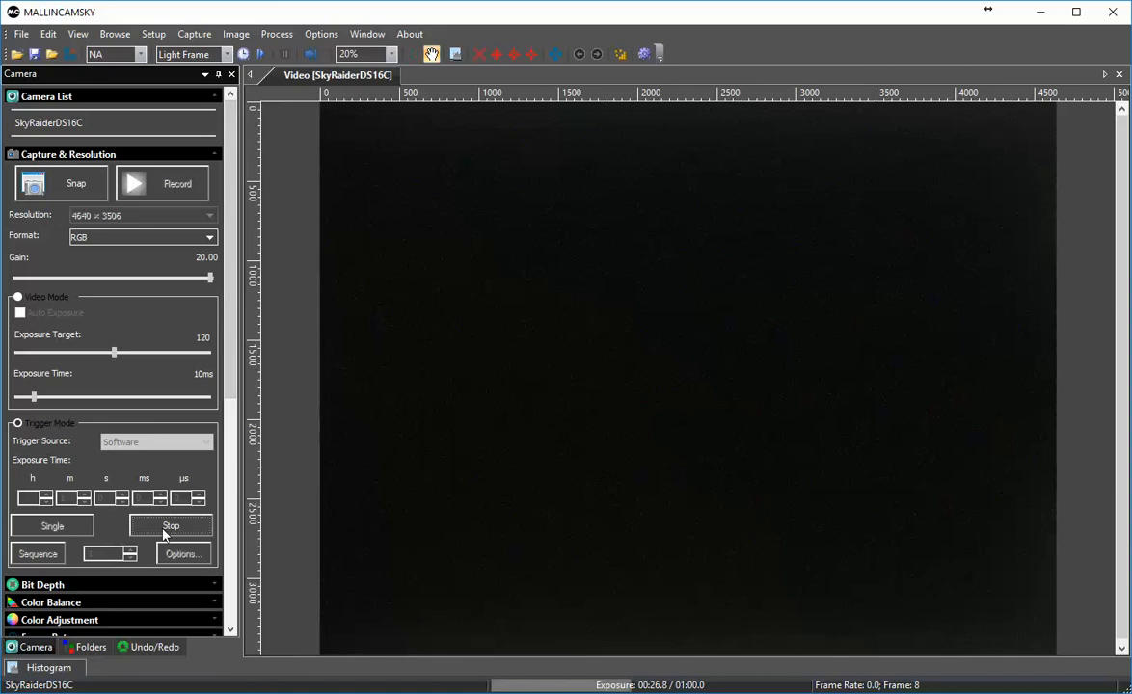
left_click(171, 526)
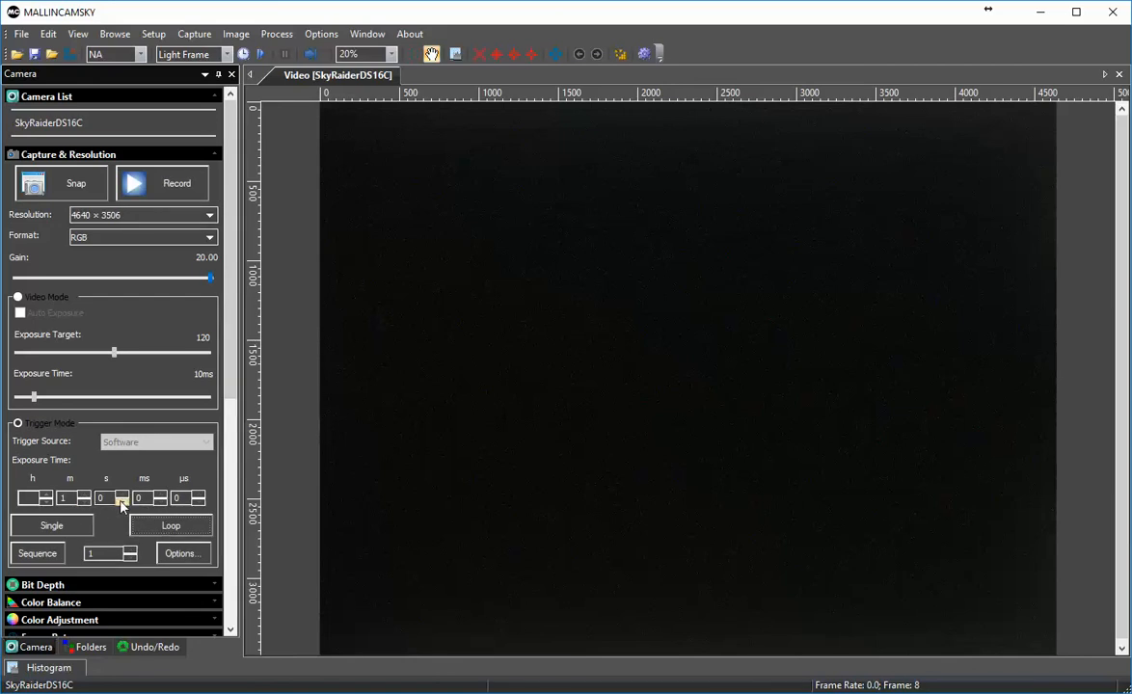
left_click(123, 499)
type("7")
left_click(126, 503)
left_click(123, 501)
left_click(84, 501)
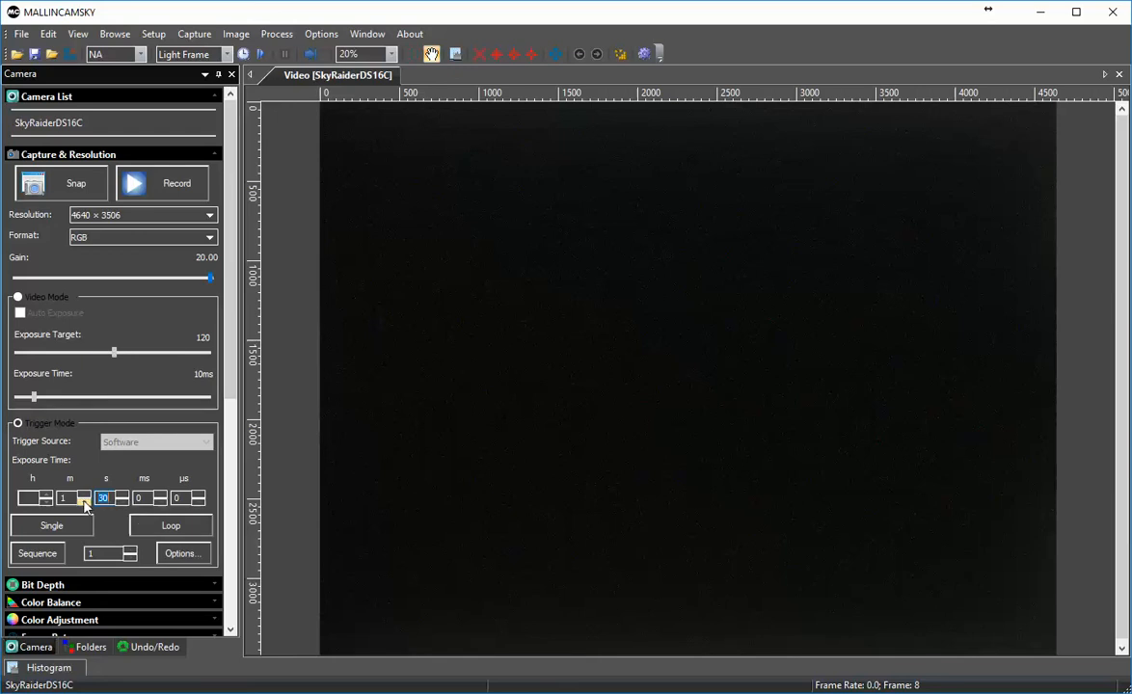
left_click(168, 528)
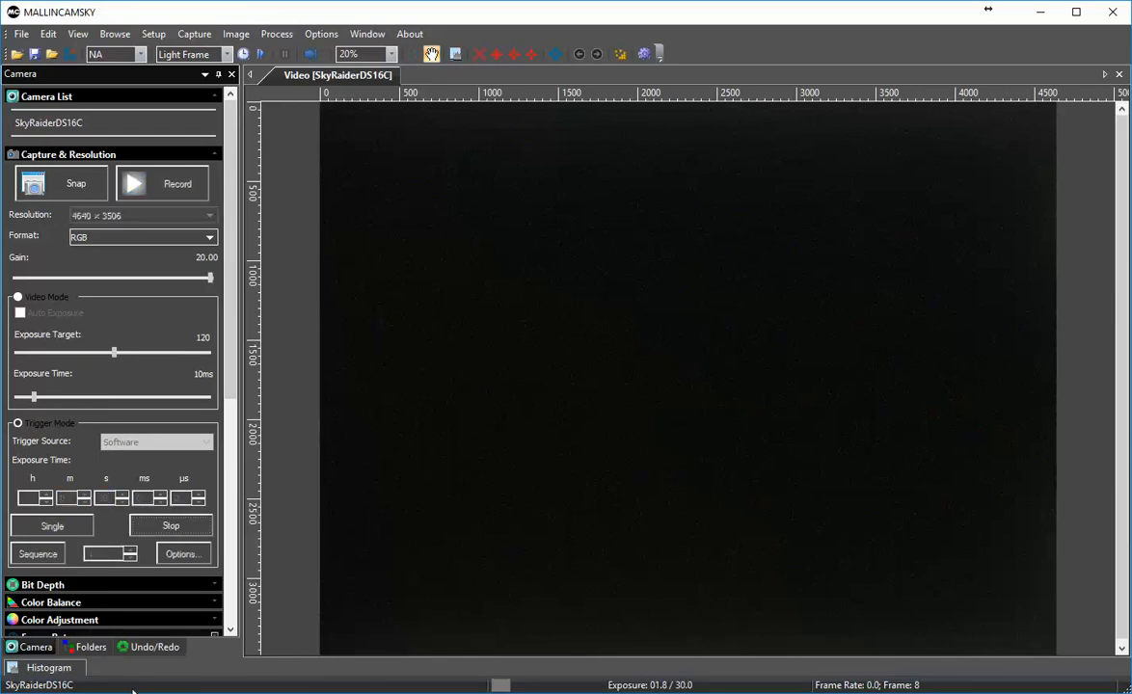